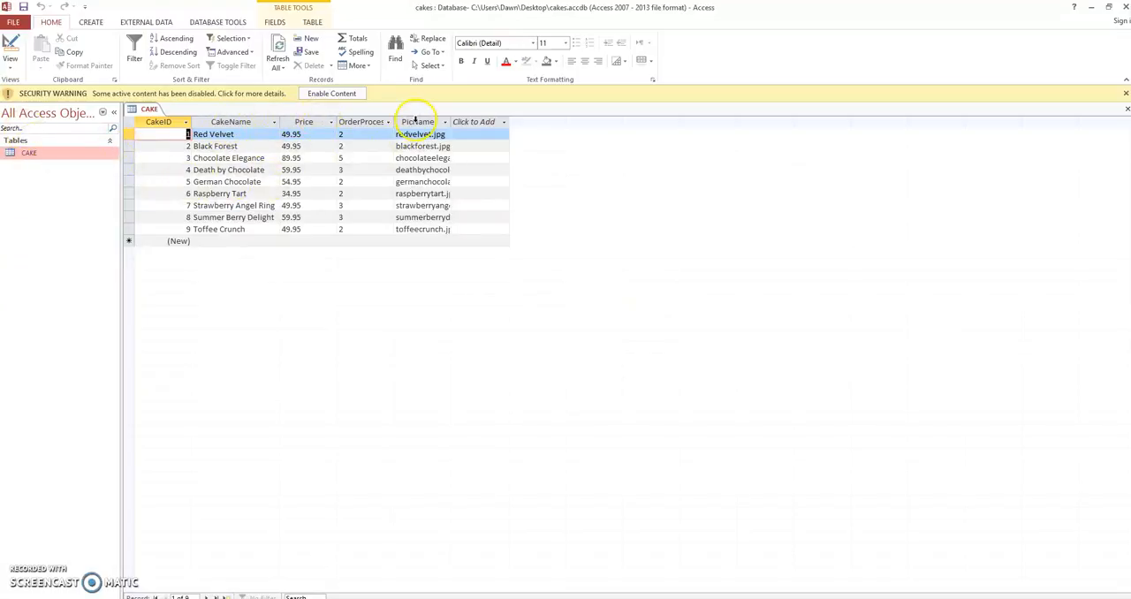
Widen the PicName column of the CAKE table so the full picture file names fit.
click(445, 122)
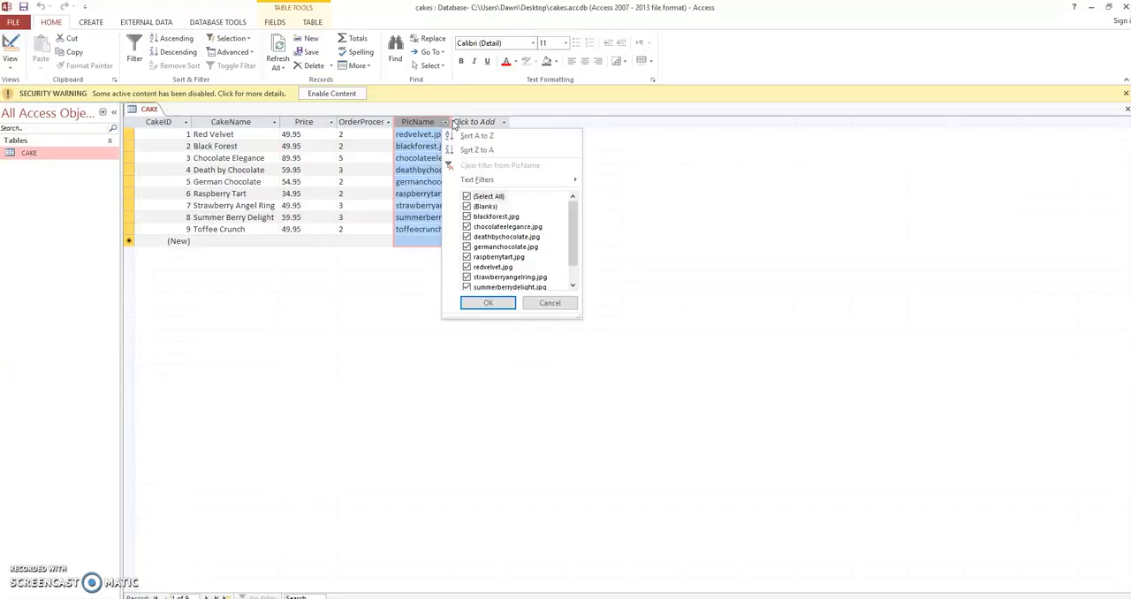
click(445, 122)
drag(443, 122, 484, 122)
click(509, 122)
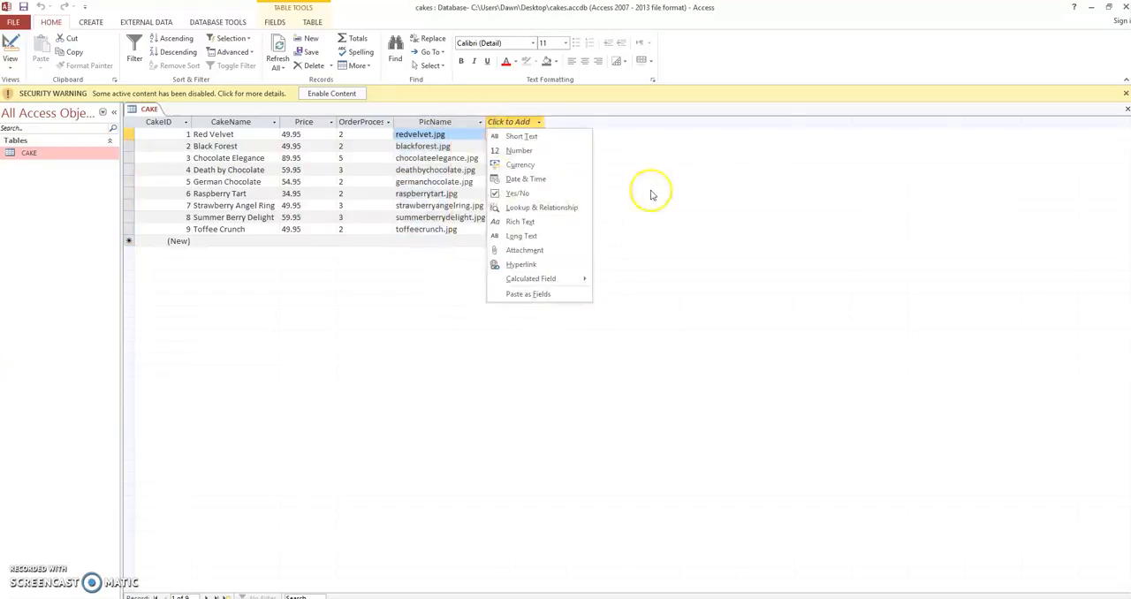
click(780, 204)
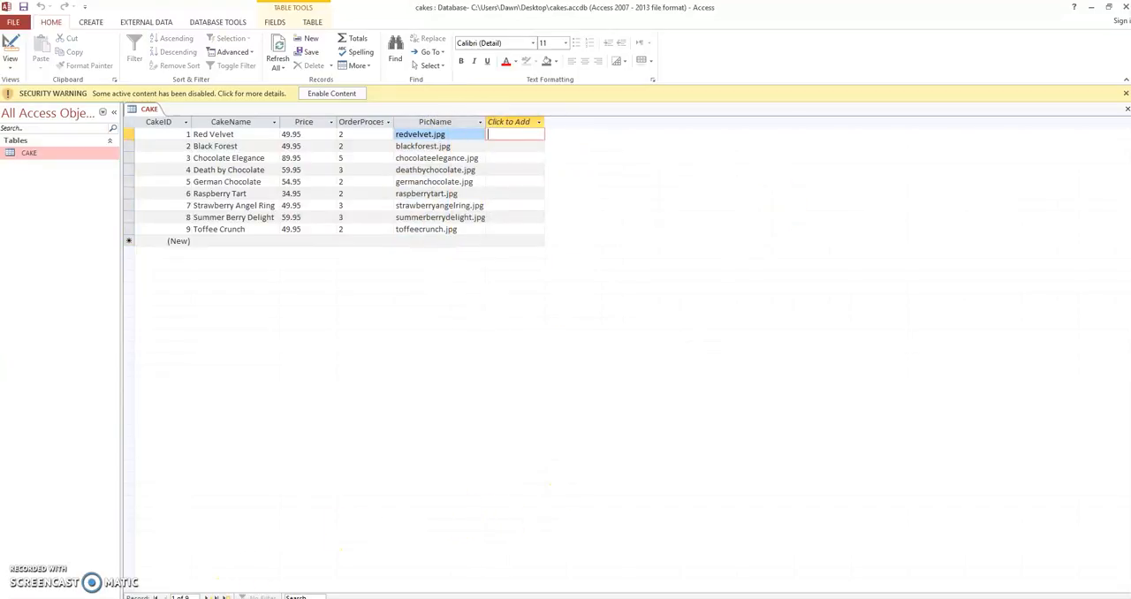
Close the cakes database in Access without saving the CAKE table's layout changes, leaving the Visual Studio form designer in front.
click(215, 597)
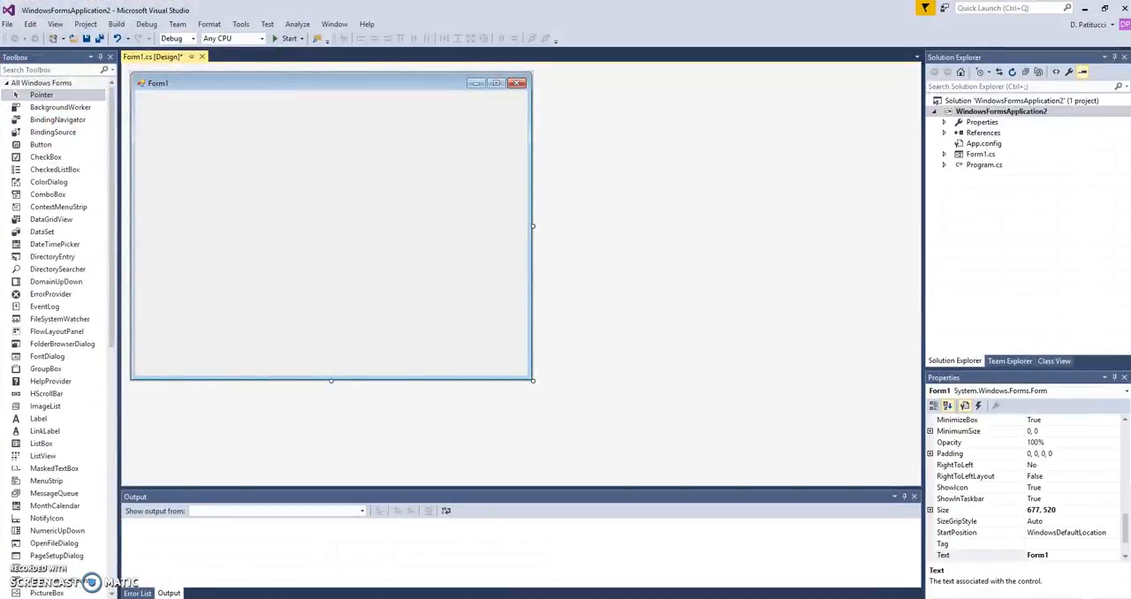
mouse_move(243, 598)
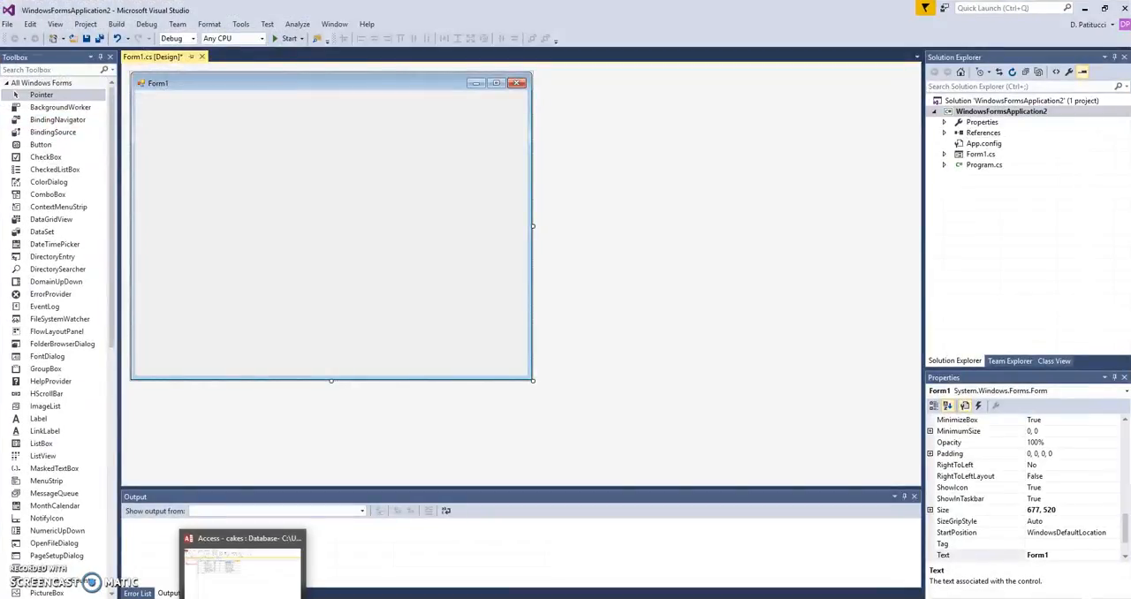
right_click(242, 598)
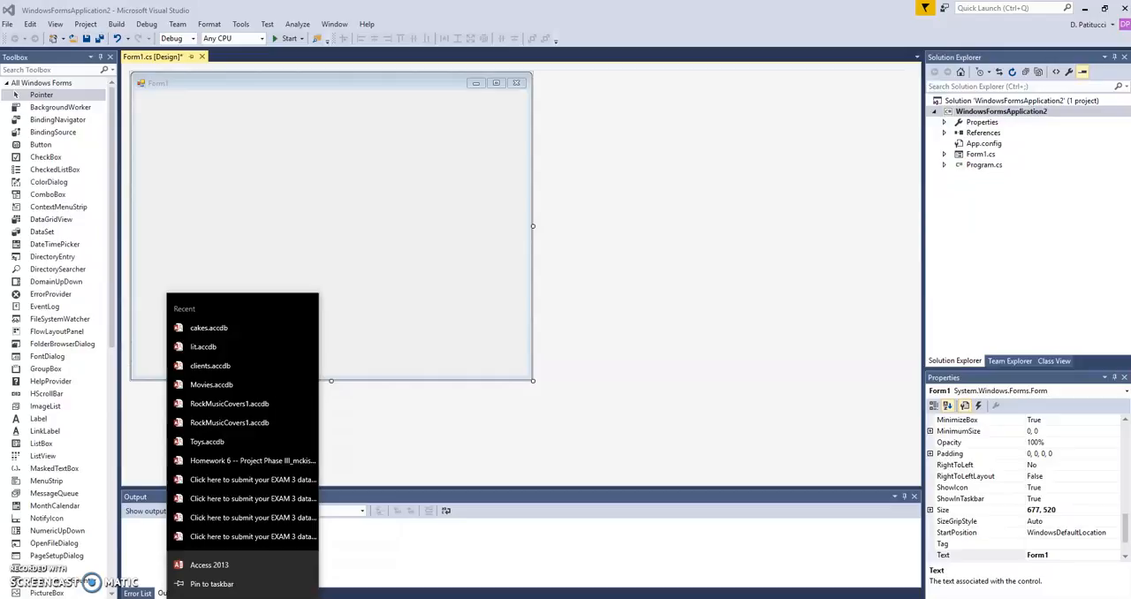
click(242, 598)
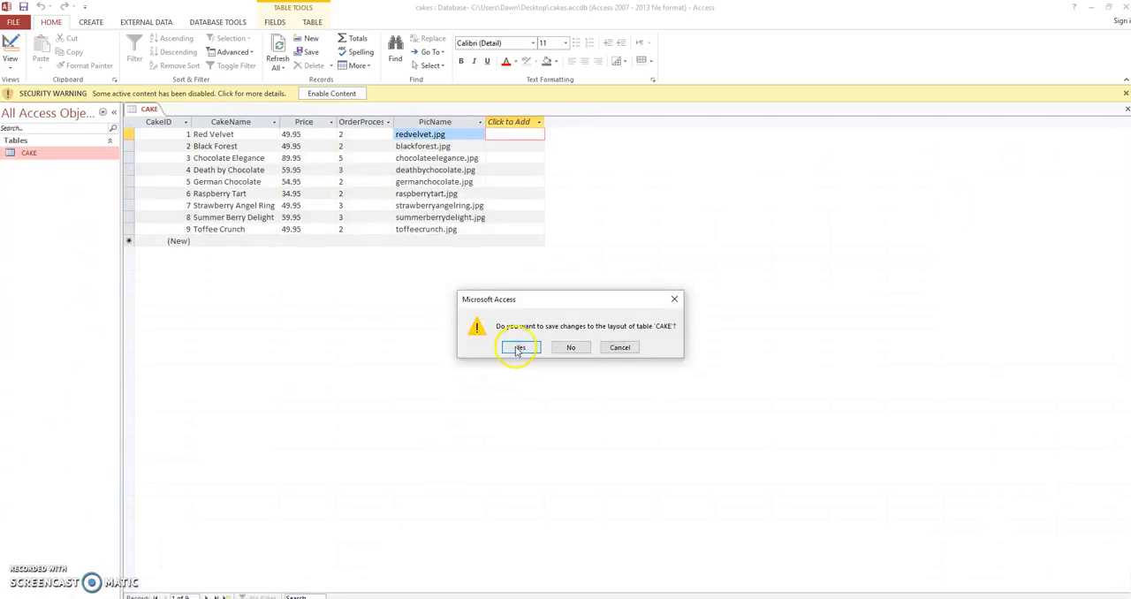
click(568, 346)
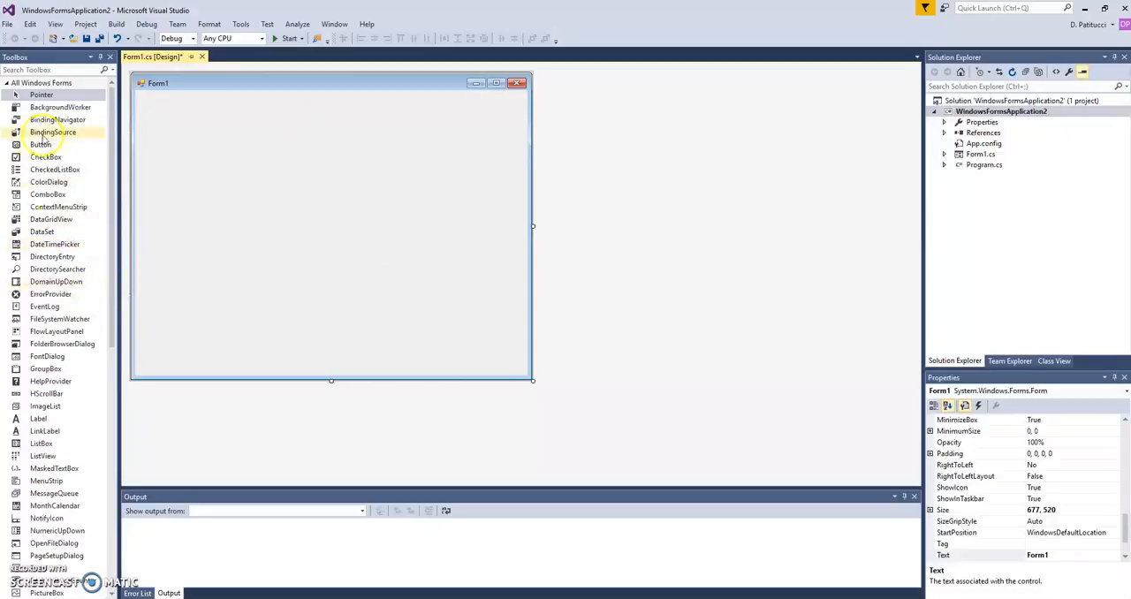
Show the Data Sources window for the Windows Forms project.
click(55, 25)
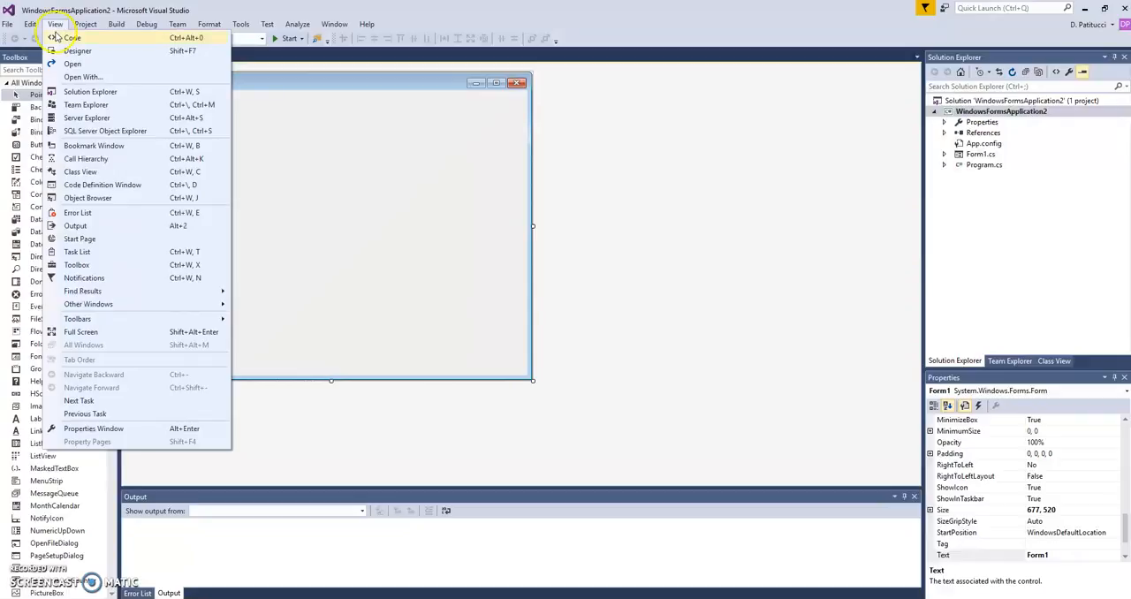
mouse_move(223, 305)
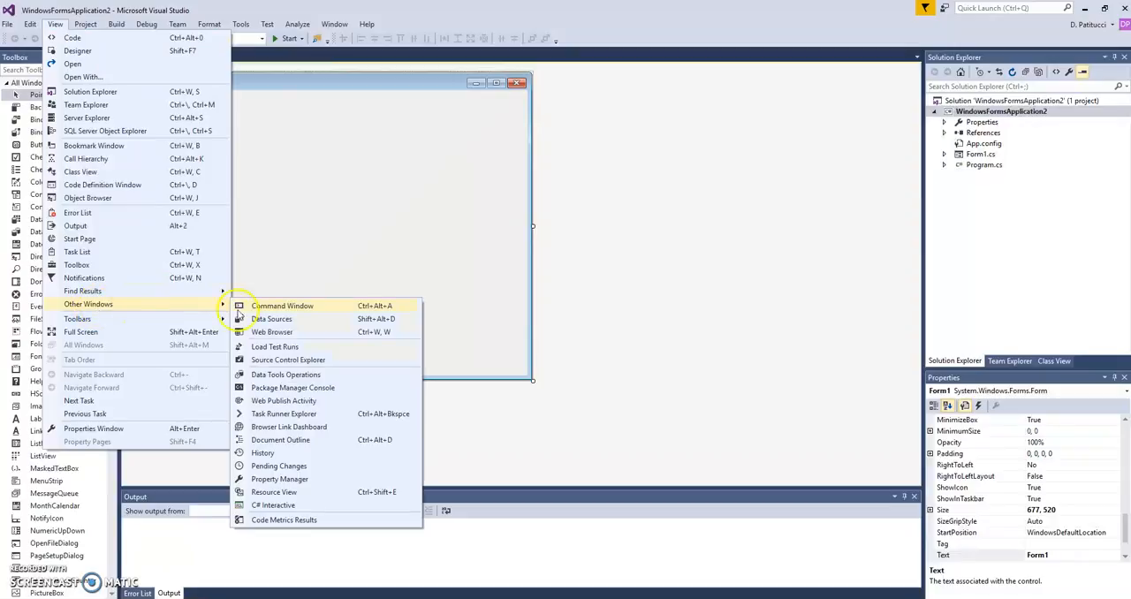
click(307, 322)
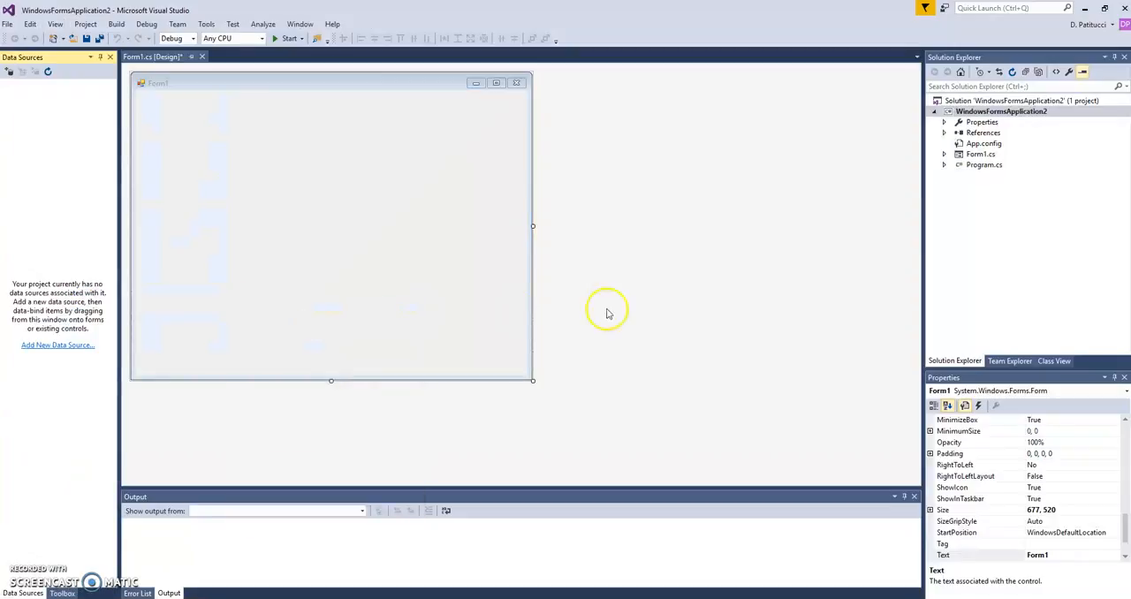
Start adding a new data source of type Database that uses the Dataset model.
click(59, 346)
click(59, 351)
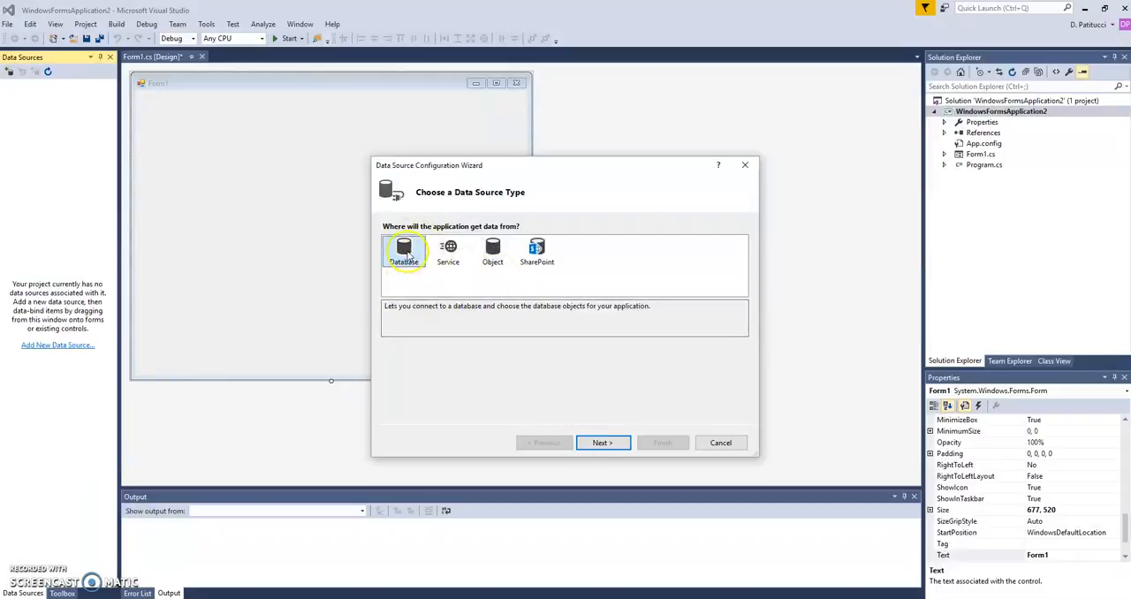
click(600, 443)
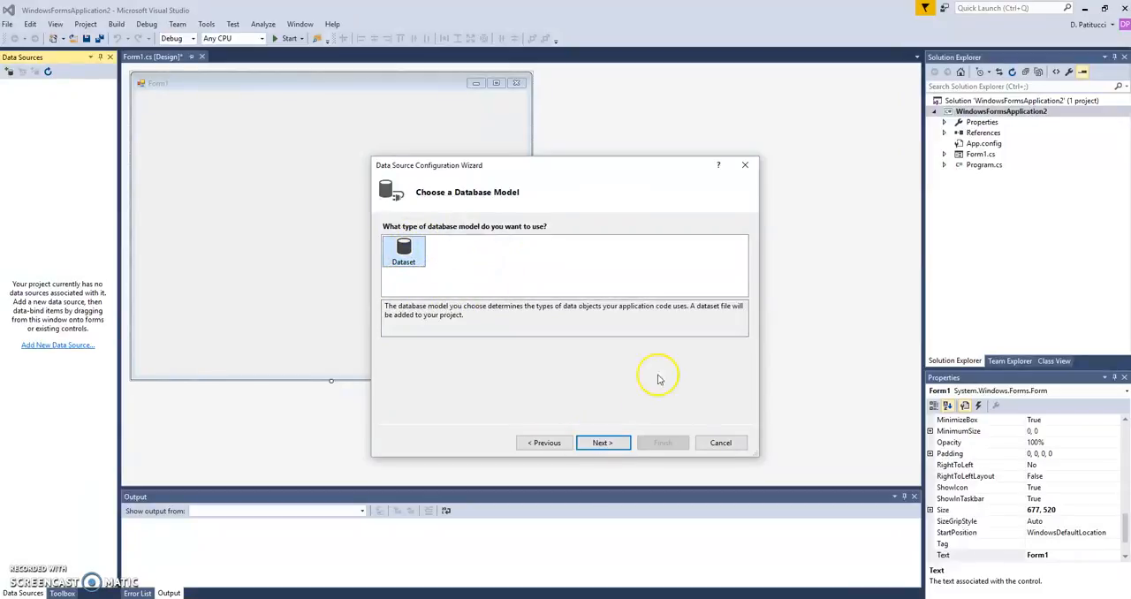
click(618, 443)
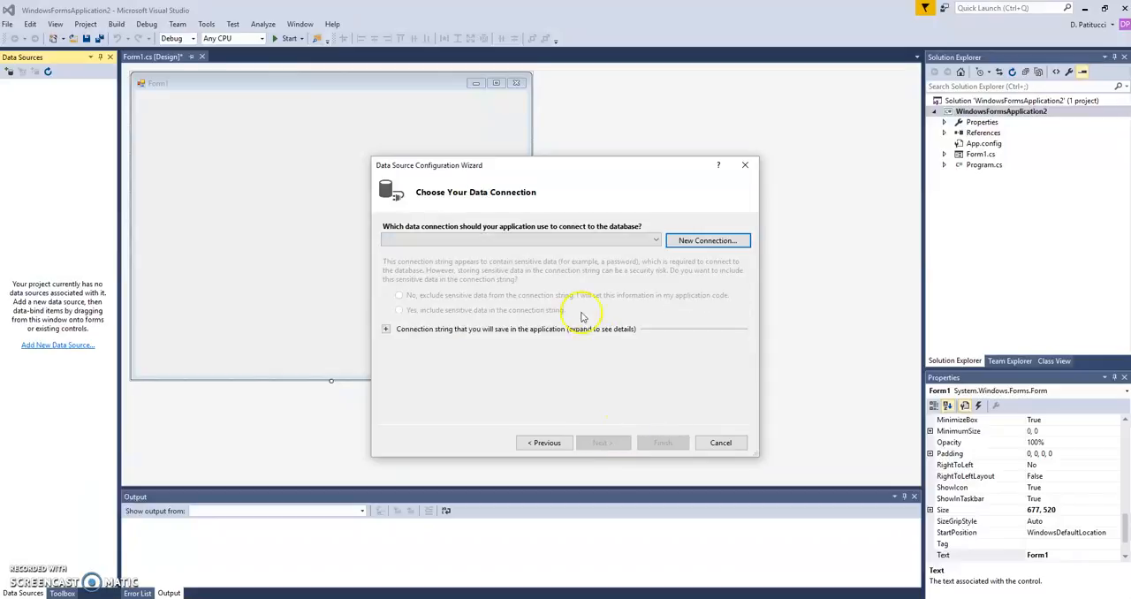
Start a new data connection and set its data source to Microsoft Access Database File.
click(704, 244)
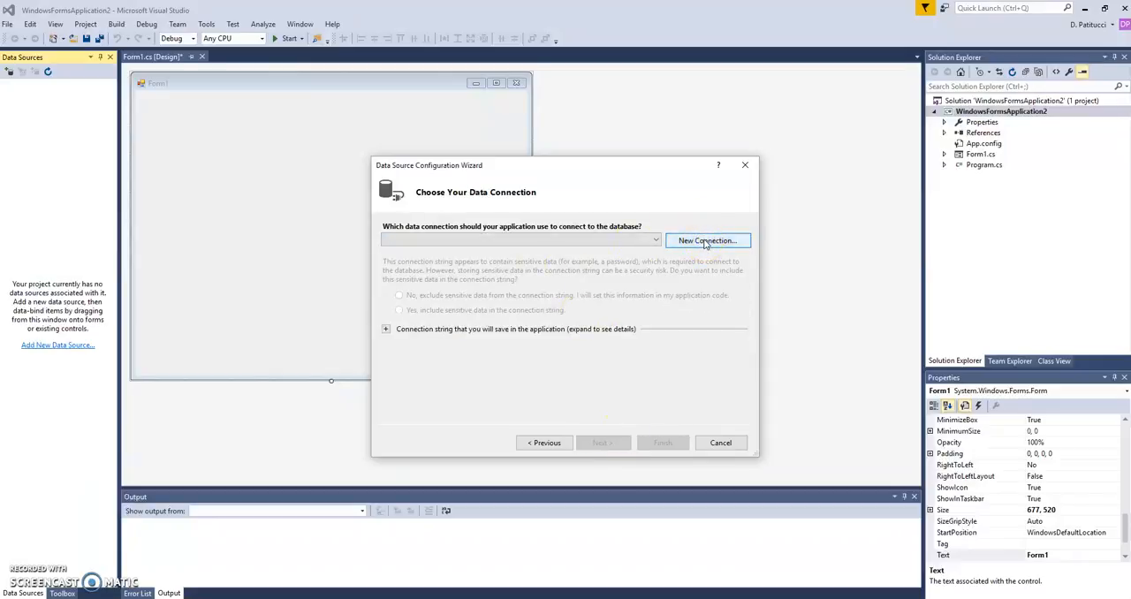
click(519, 296)
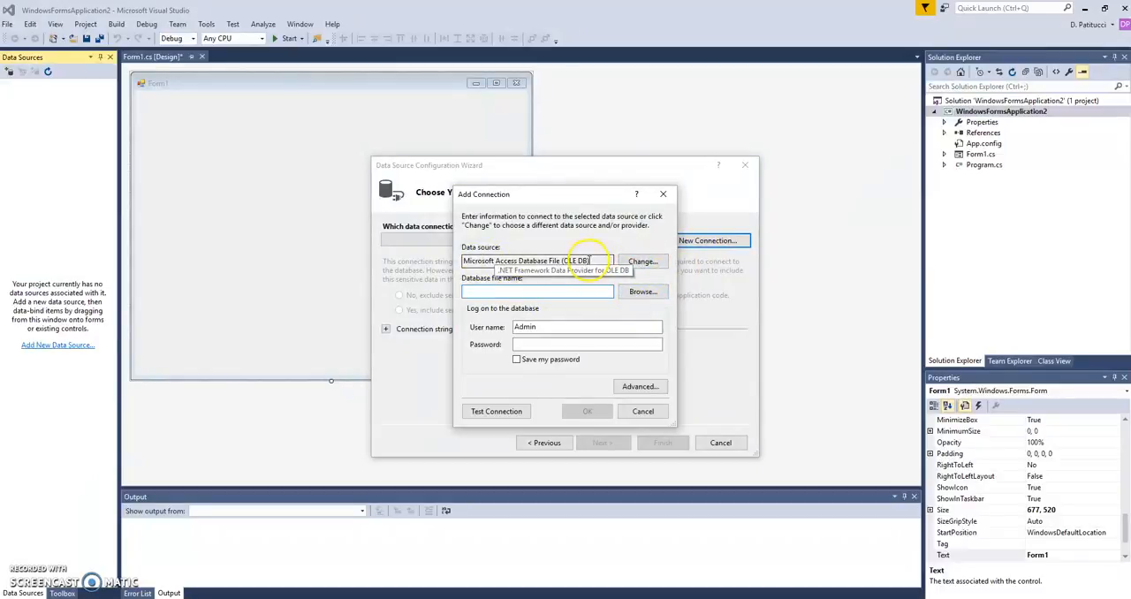
click(639, 263)
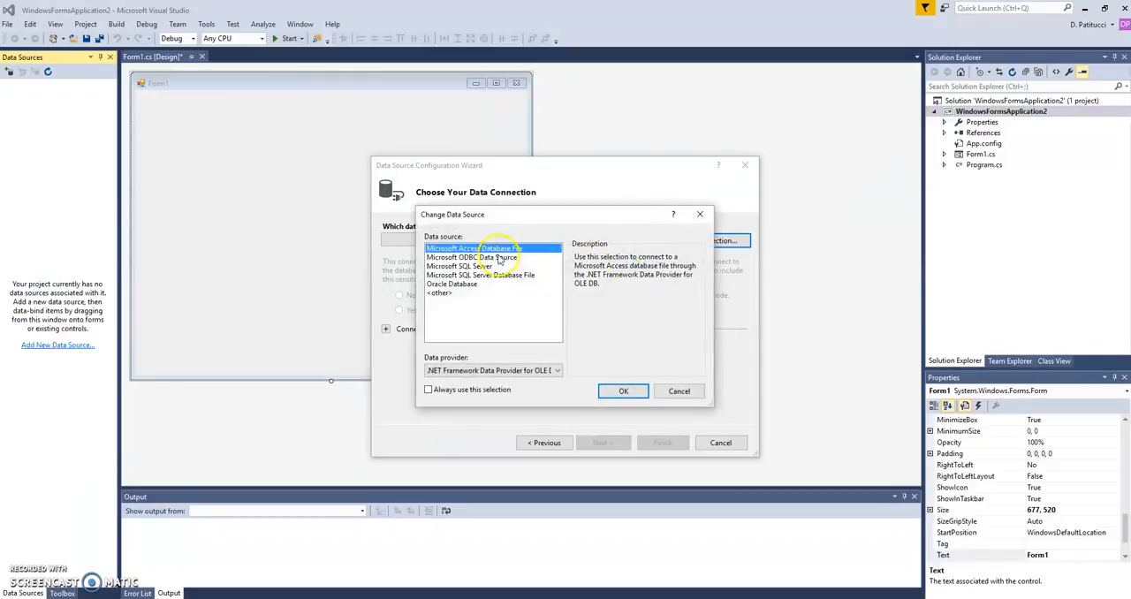
click(467, 285)
click(477, 266)
click(480, 285)
click(504, 248)
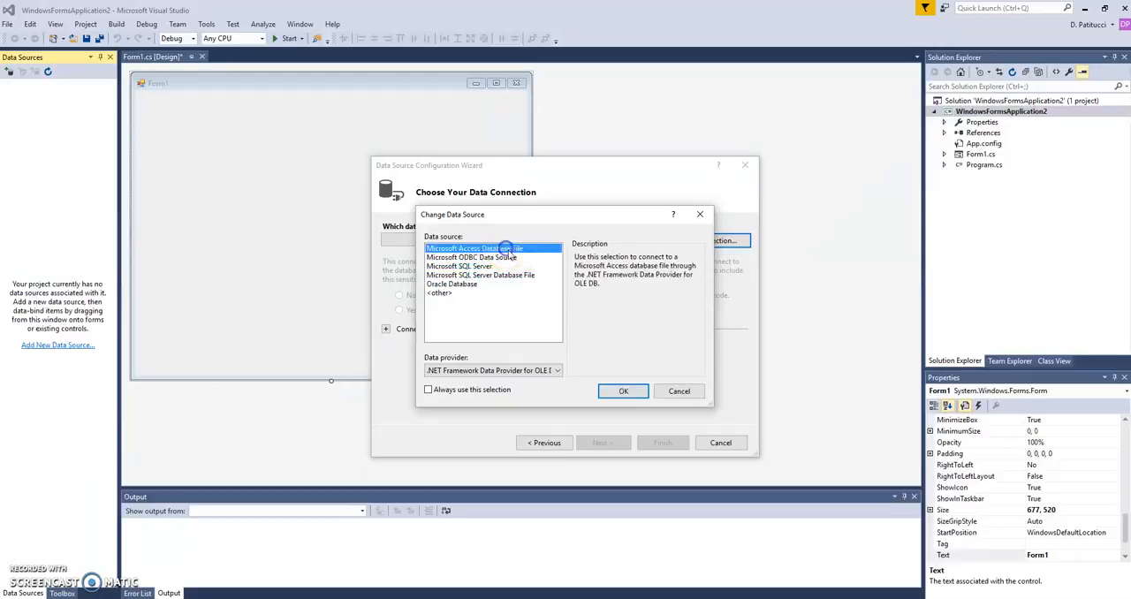
click(624, 390)
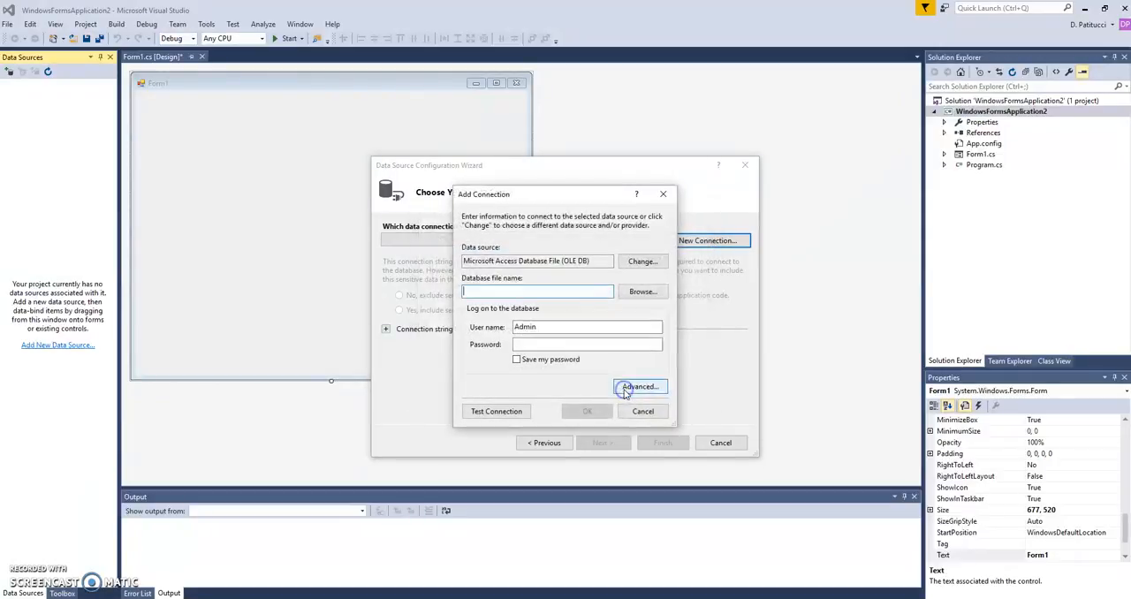
Choose cakes.accdb from the Desktop as the connection's database file.
click(642, 292)
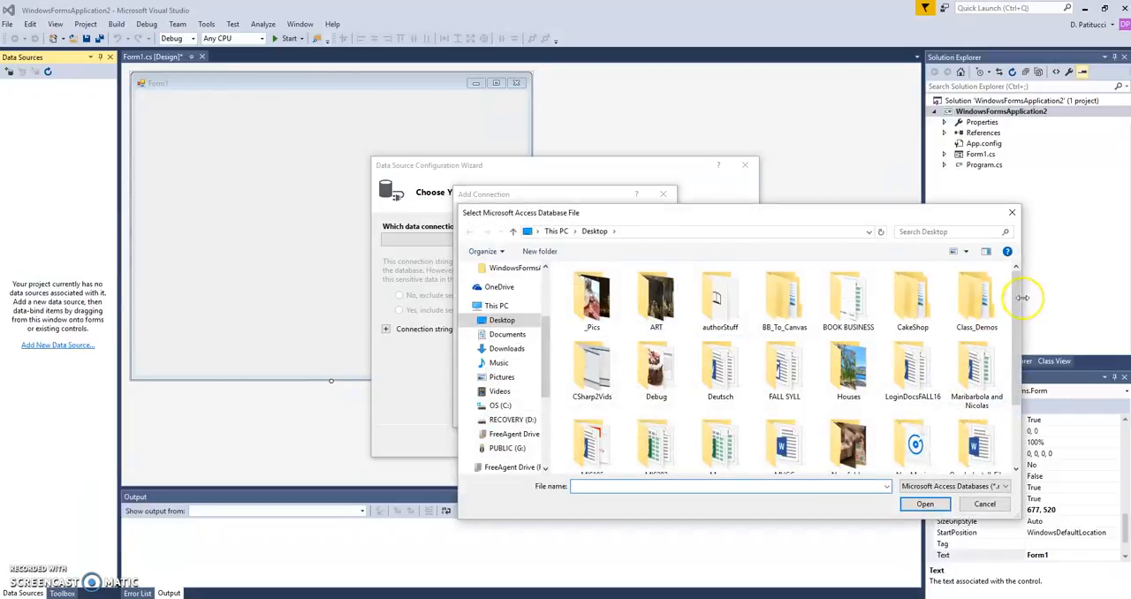
drag(1016, 327, 1016, 389)
click(968, 430)
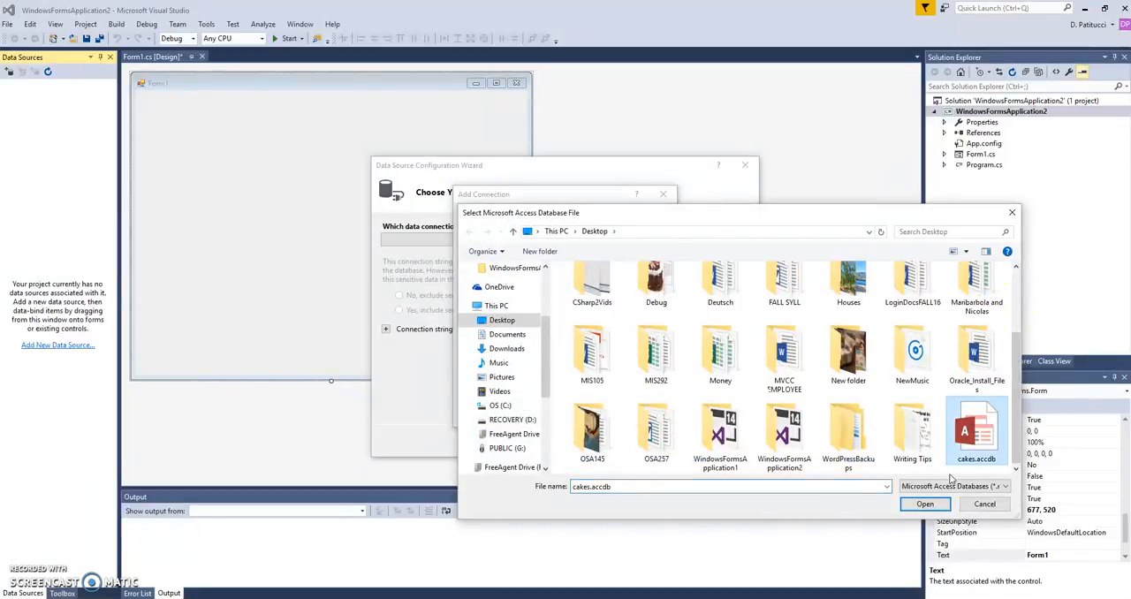
click(924, 504)
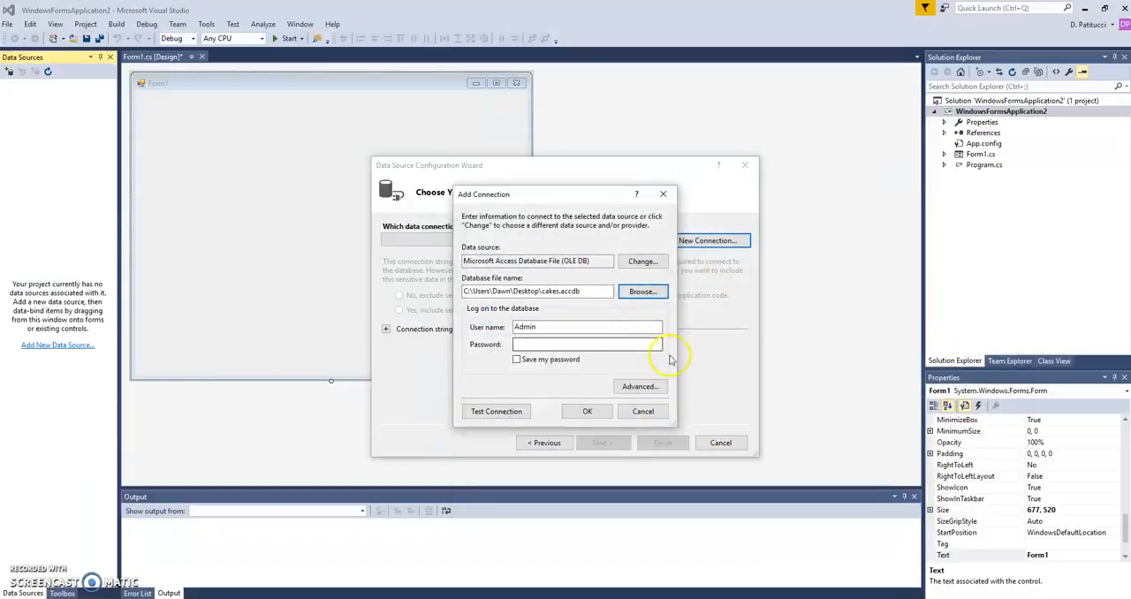
Test the connection to cakes.accdb and accept the new connection.
click(488, 412)
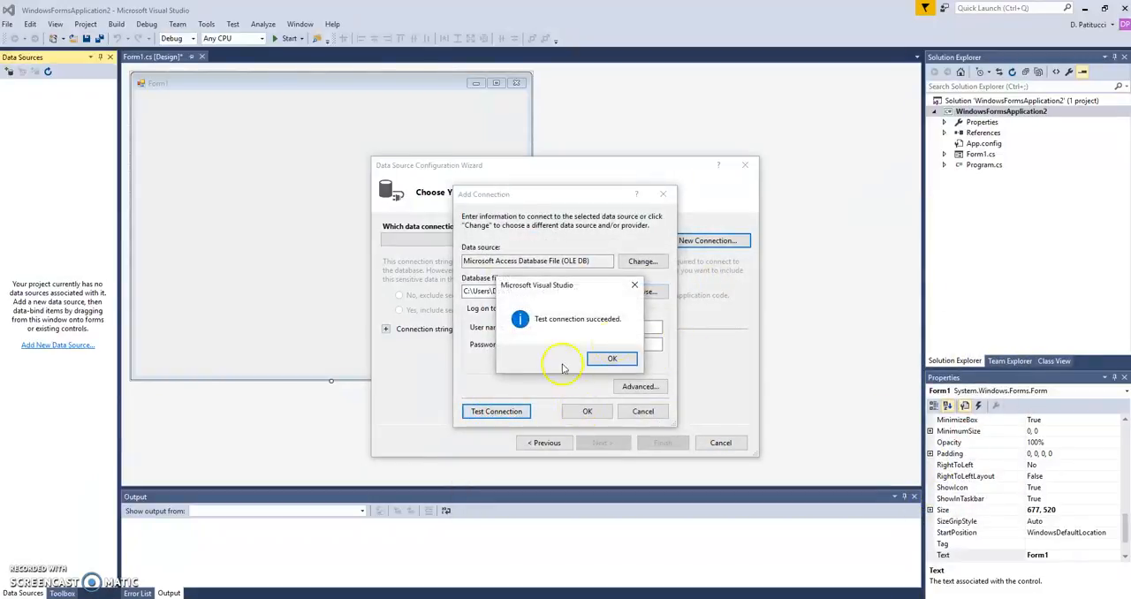
click(623, 357)
click(591, 414)
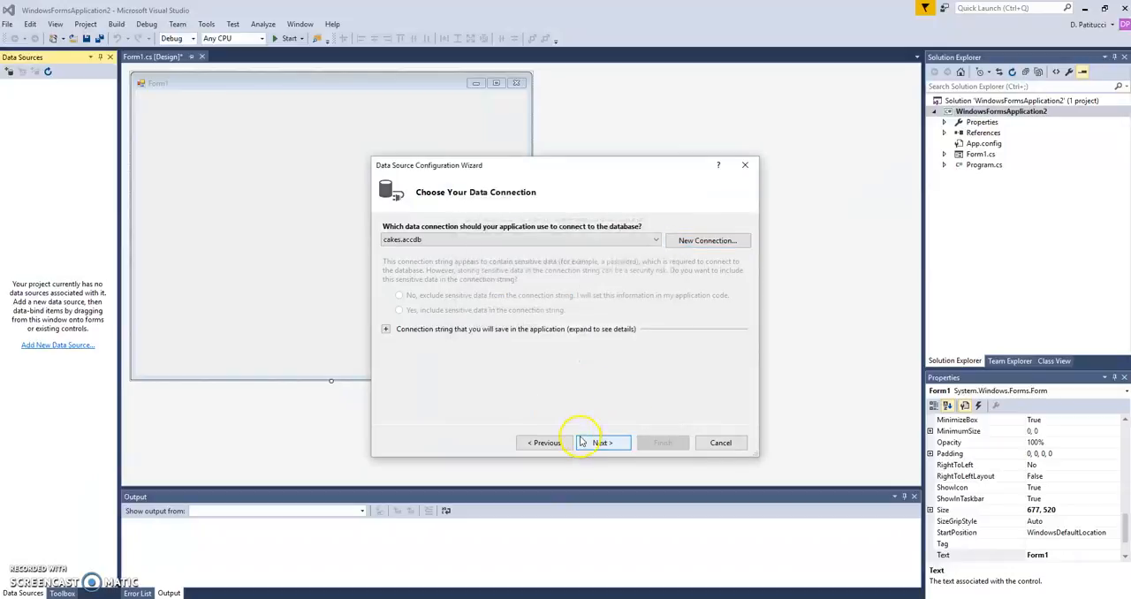
Copy the cakes.accdb file into the project and save the connection string as cakesConnectionString.
click(598, 446)
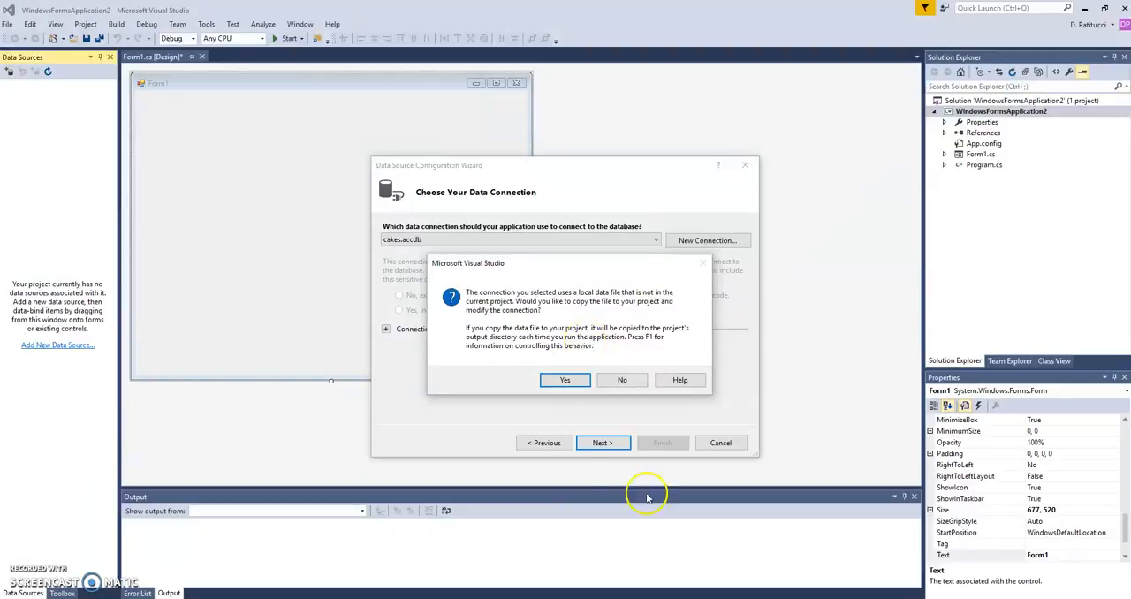
click(565, 378)
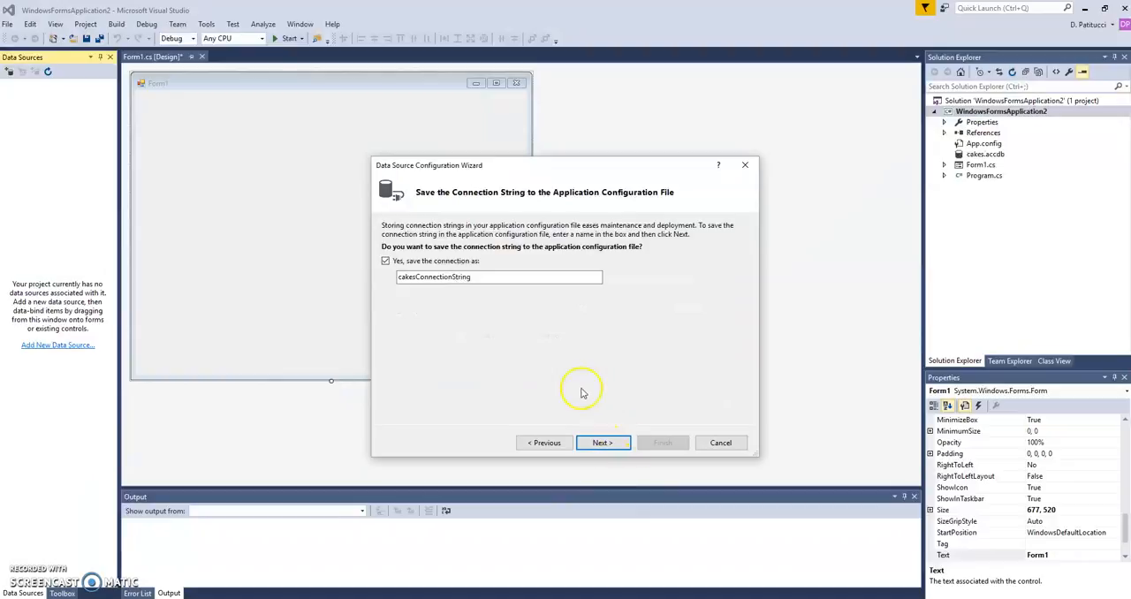
click(601, 443)
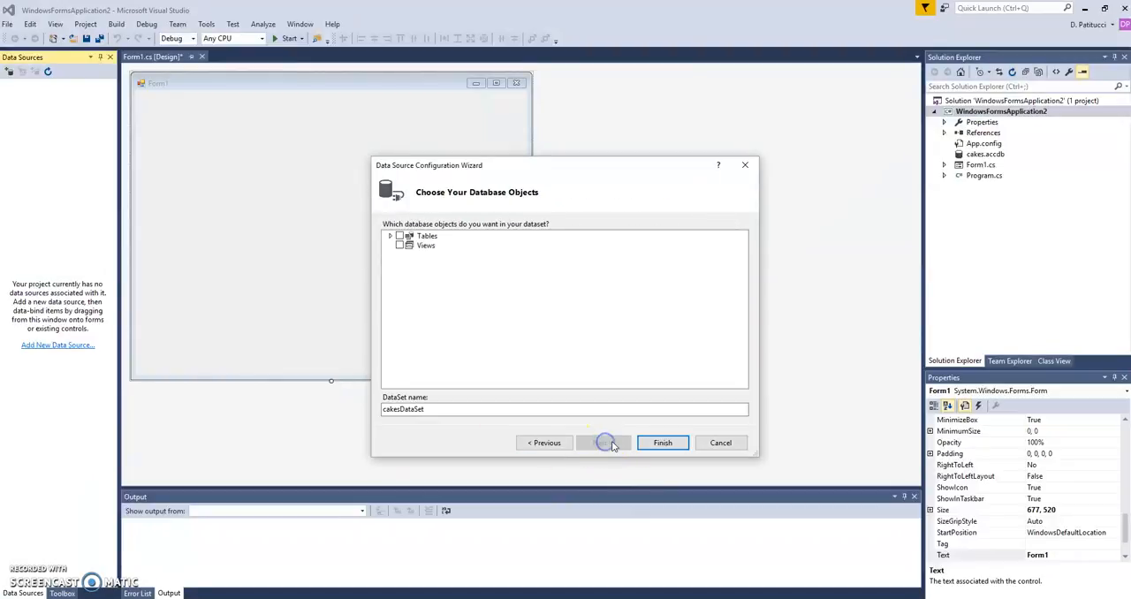
Include all tables, with the CAKE table, in cakesDataSet and finish the data source configuration.
click(390, 236)
click(400, 236)
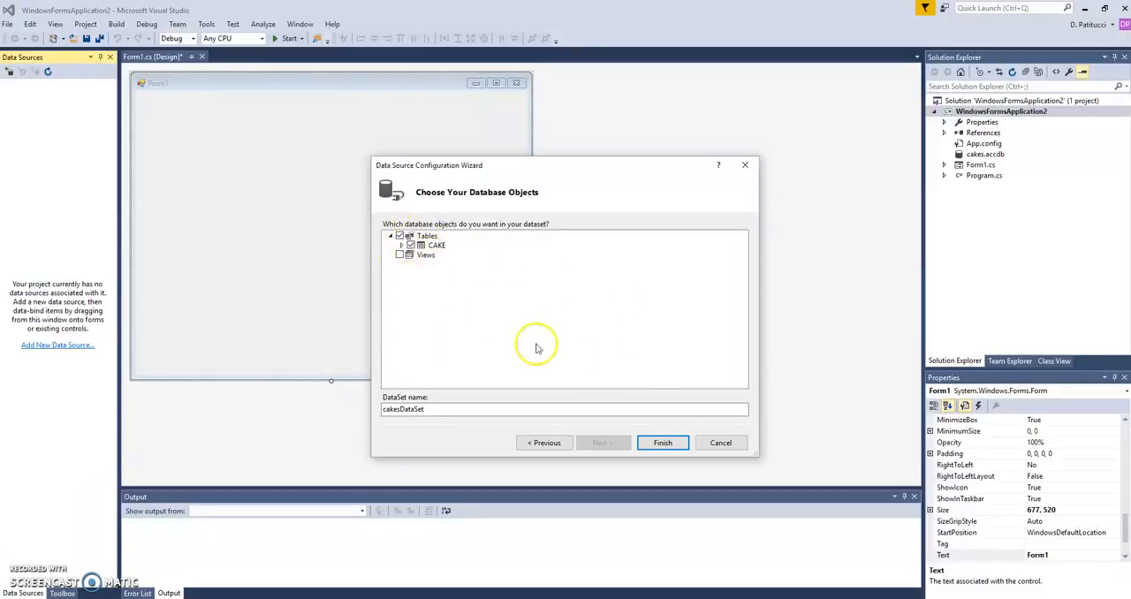
click(664, 443)
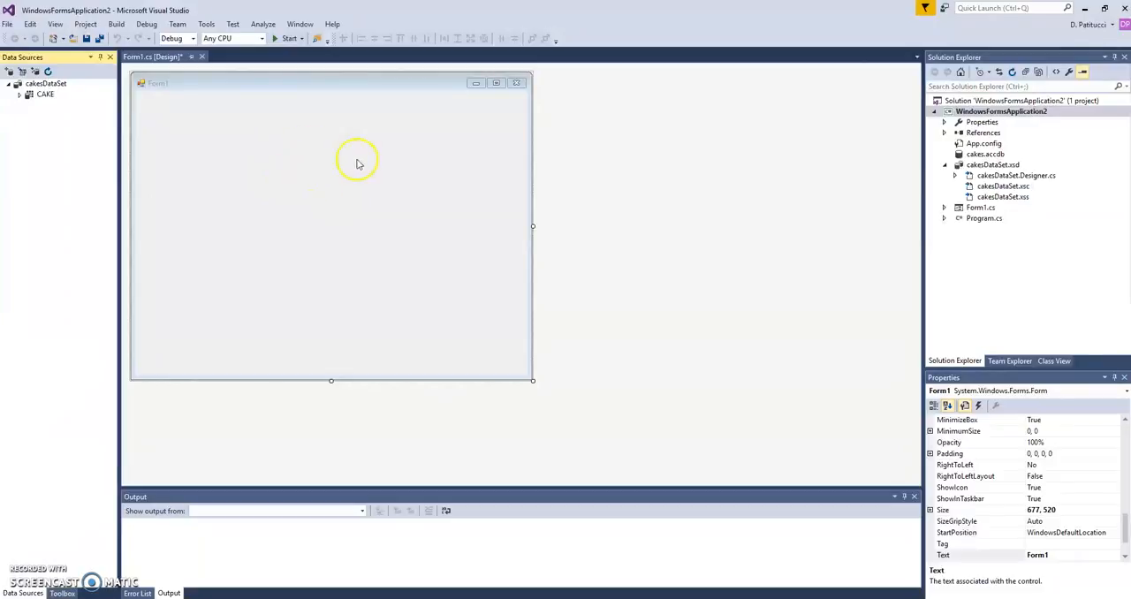
Set the CAKE table in cakesDataSet to the Details layout and place it on Form1.
click(20, 95)
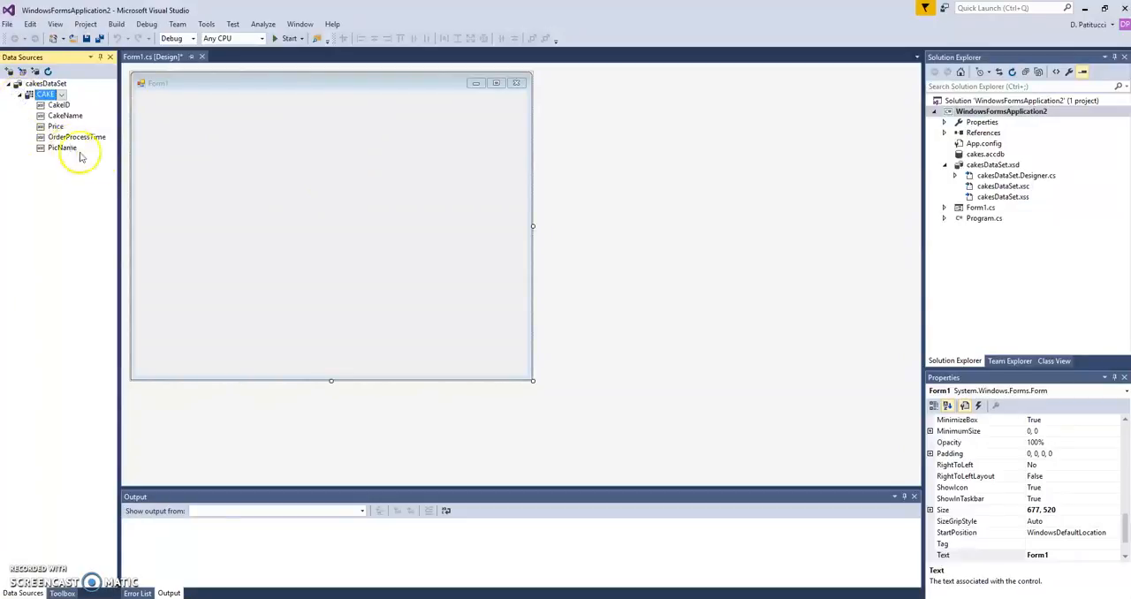
click(61, 94)
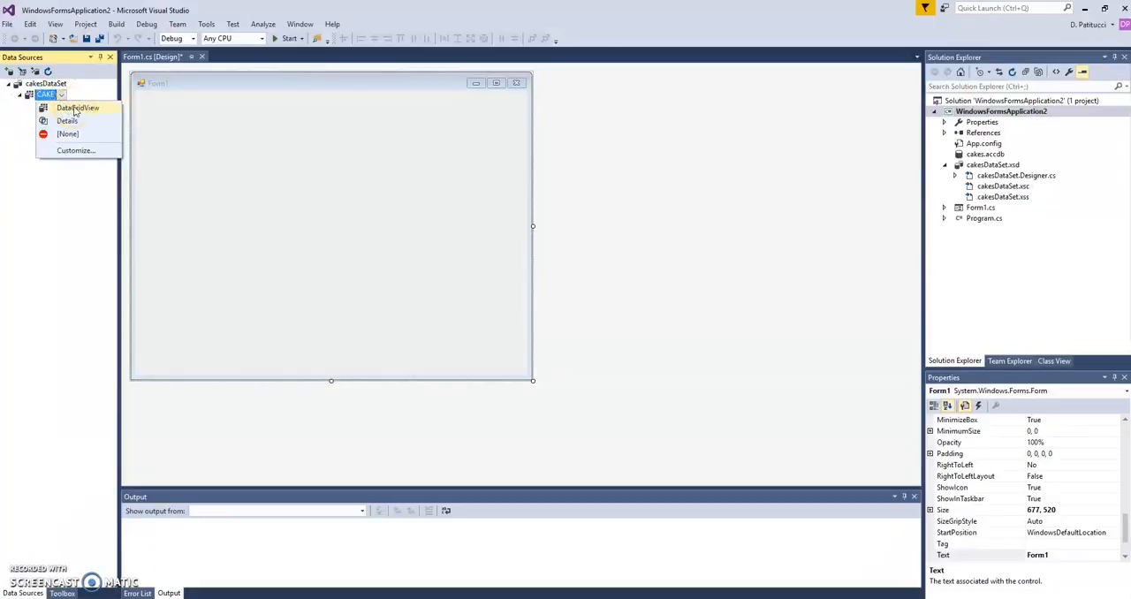
click(76, 124)
click(70, 124)
click(47, 95)
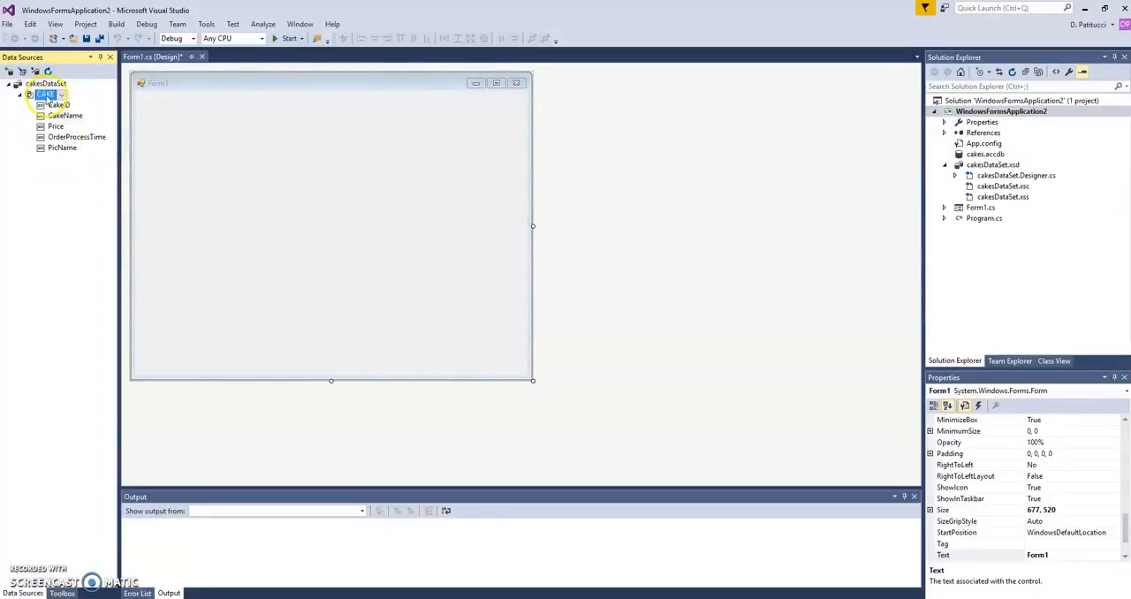
drag(47, 95, 506, 262)
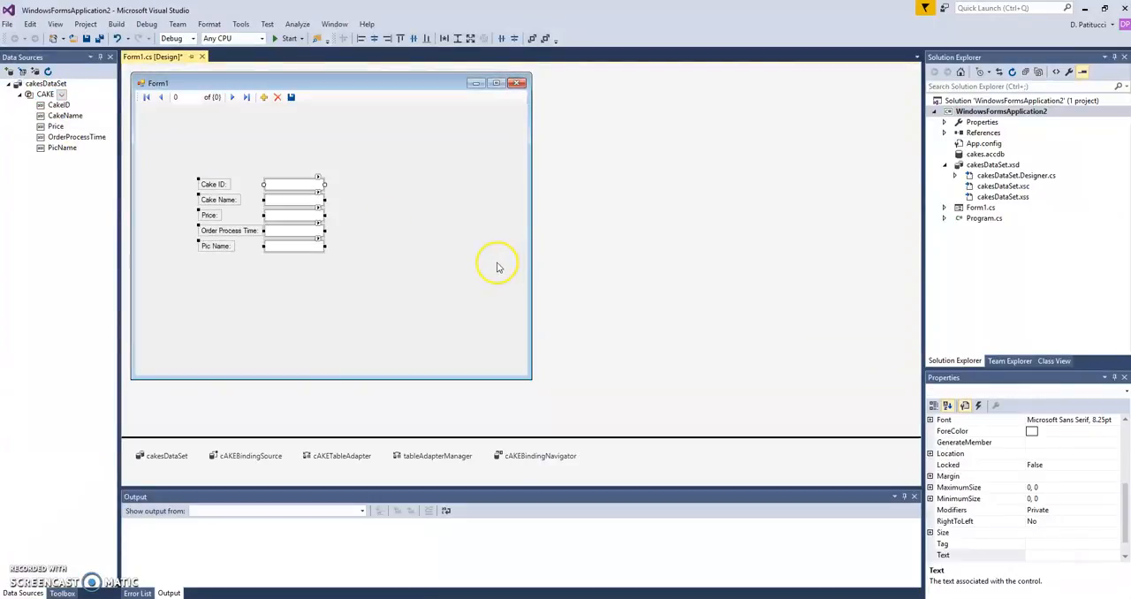
Widen the CAKE text boxes on Form1 together, and delete the Cake ID label and its text box.
drag(324, 183, 418, 182)
click(440, 260)
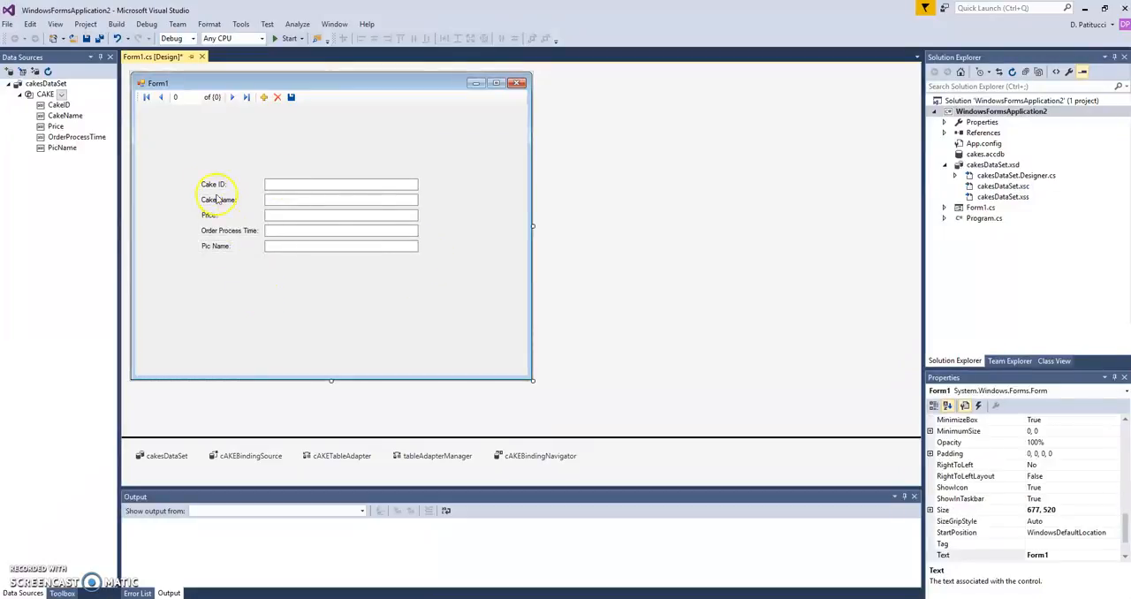
drag(282, 192, 425, 194)
key(Delete)
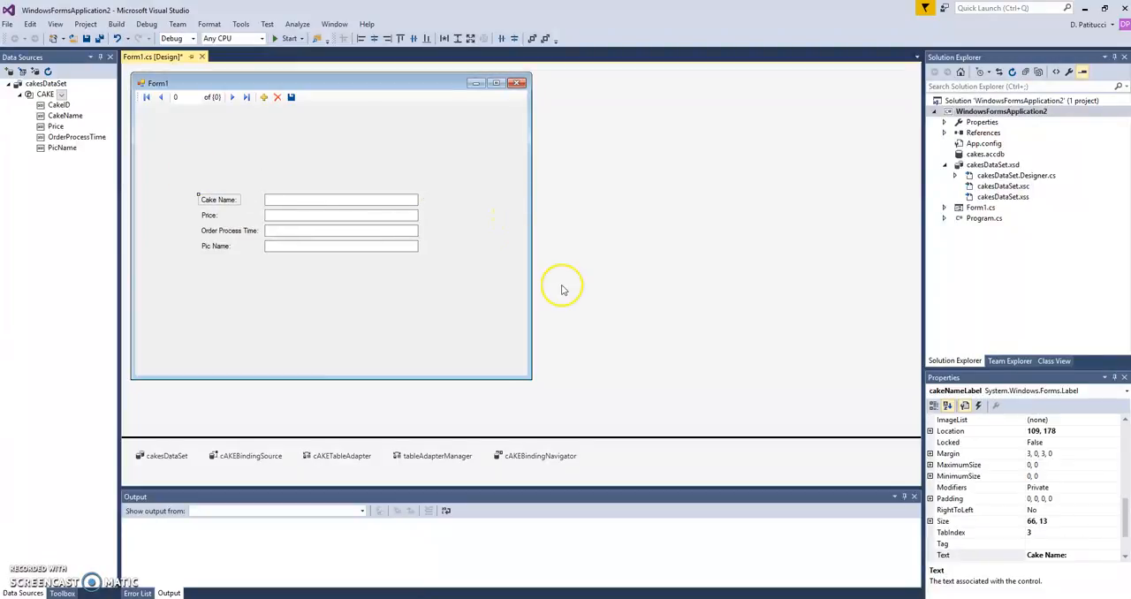
Delete the Pic Name label and its text box from Form1.
drag(191, 238, 433, 270)
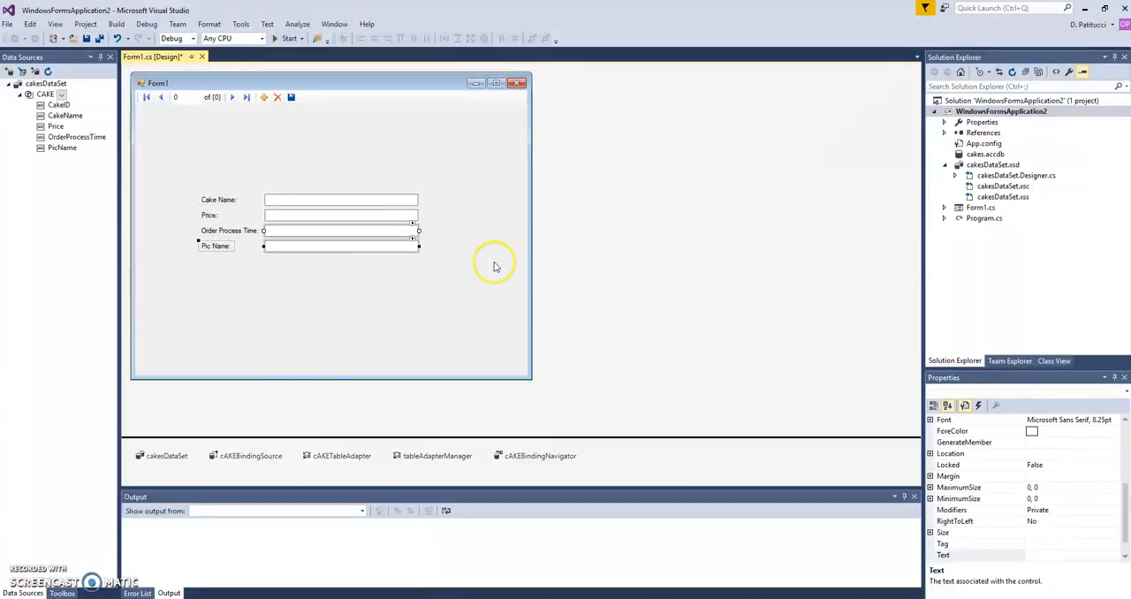
click(469, 256)
drag(257, 263, 425, 264)
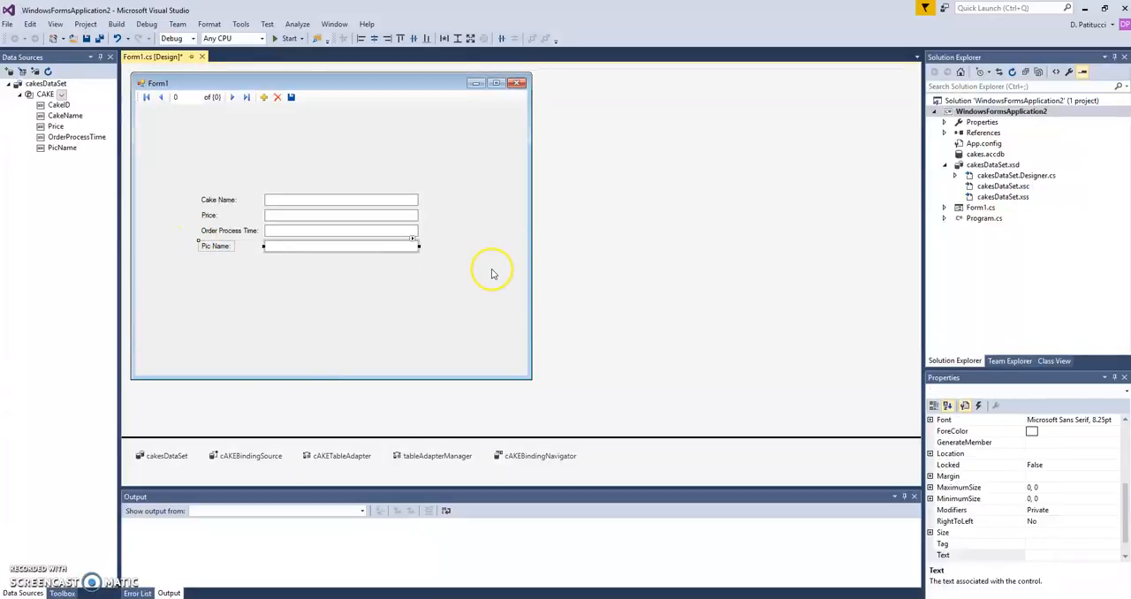
key(Delete)
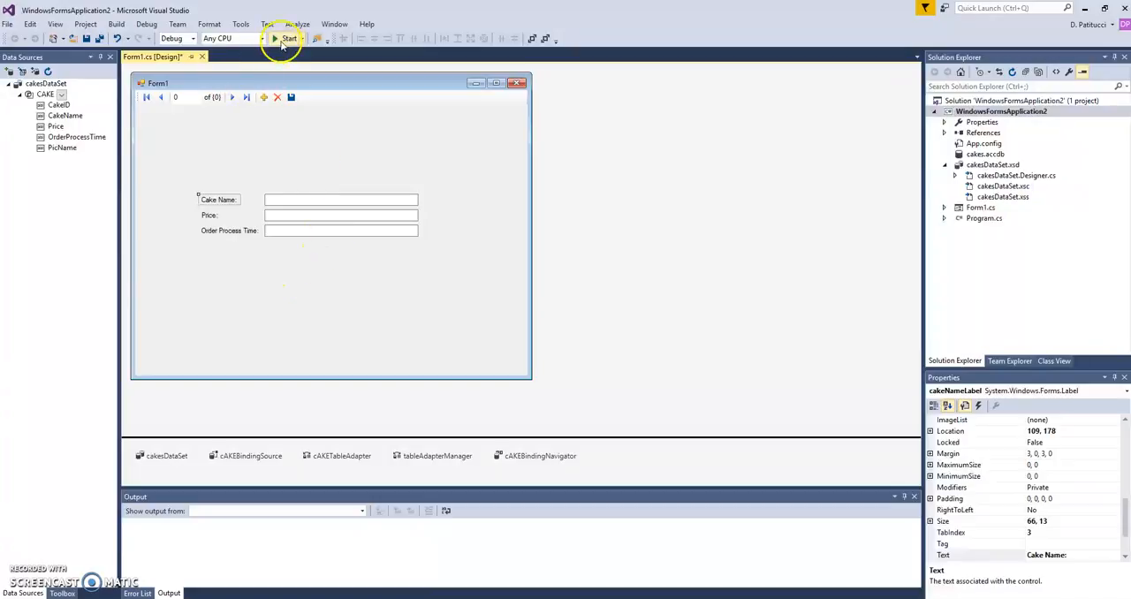
Run the application and browse the cake records forward and backward, including a jump to the last record.
click(288, 40)
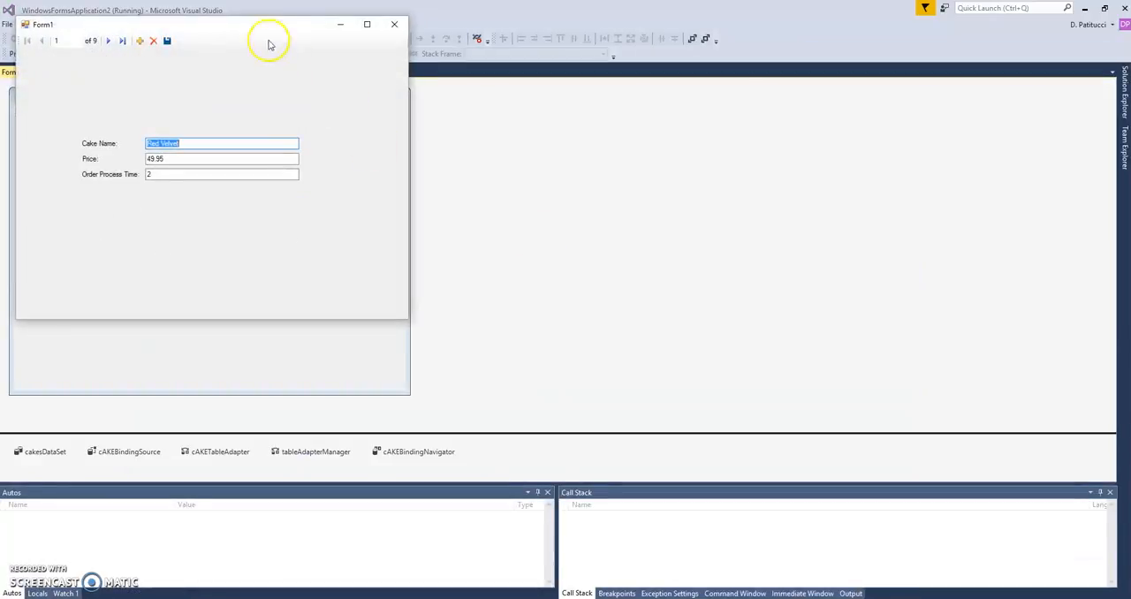
drag(255, 26, 592, 115)
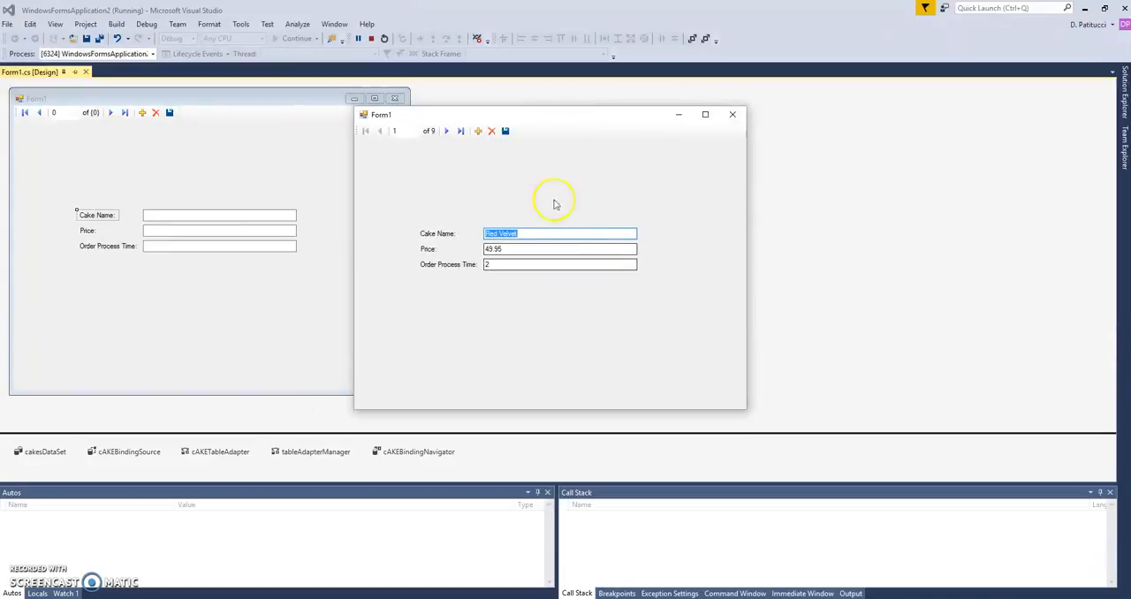
click(446, 130)
click(447, 132)
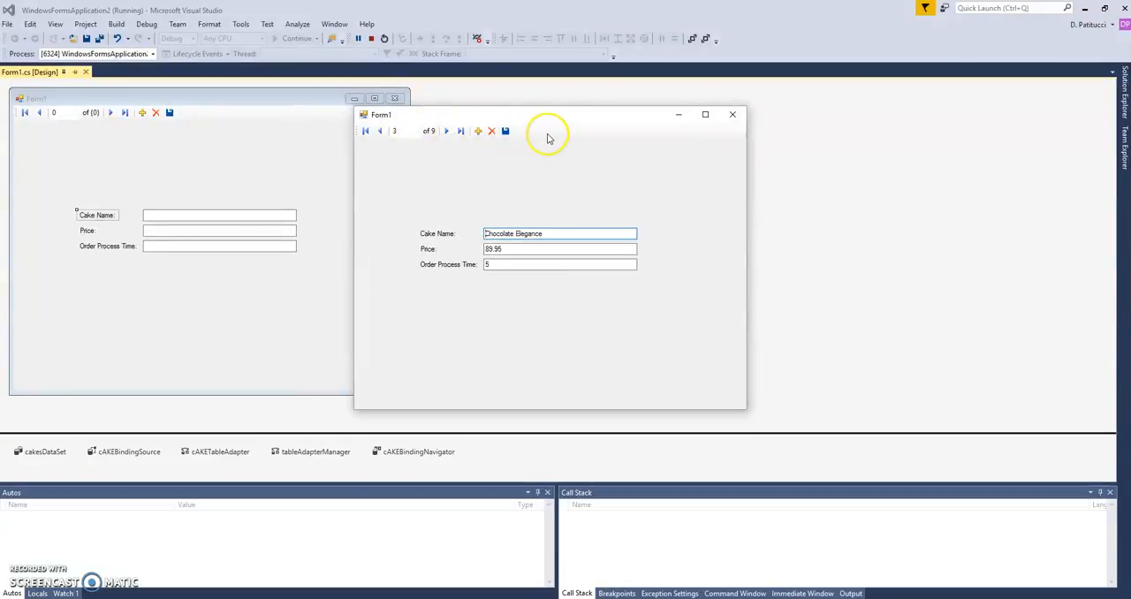
click(380, 133)
click(447, 132)
click(446, 131)
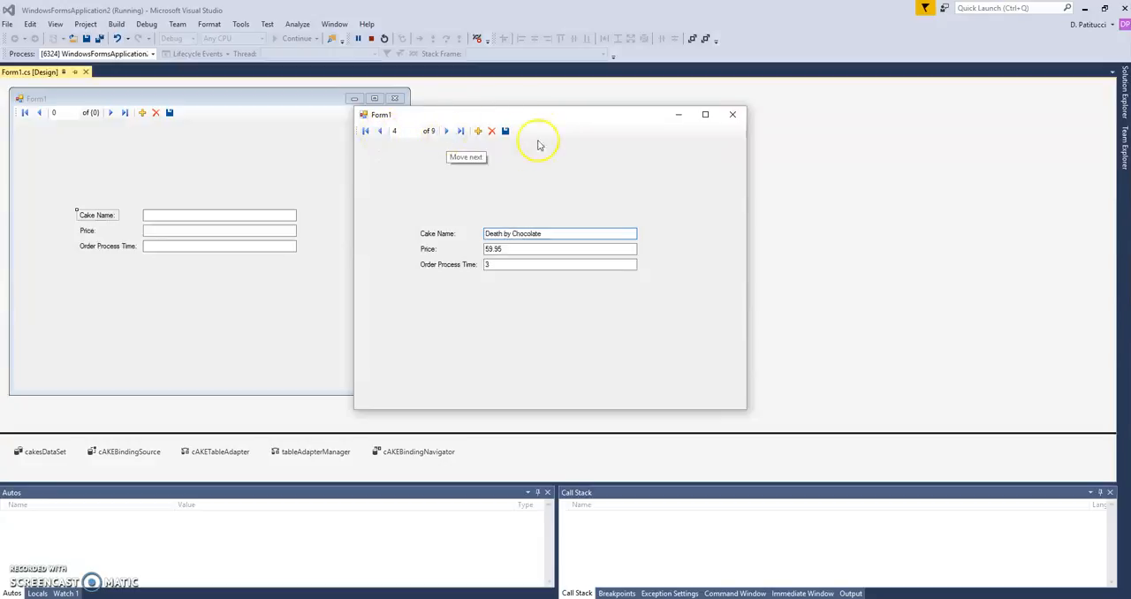
click(446, 131)
click(448, 132)
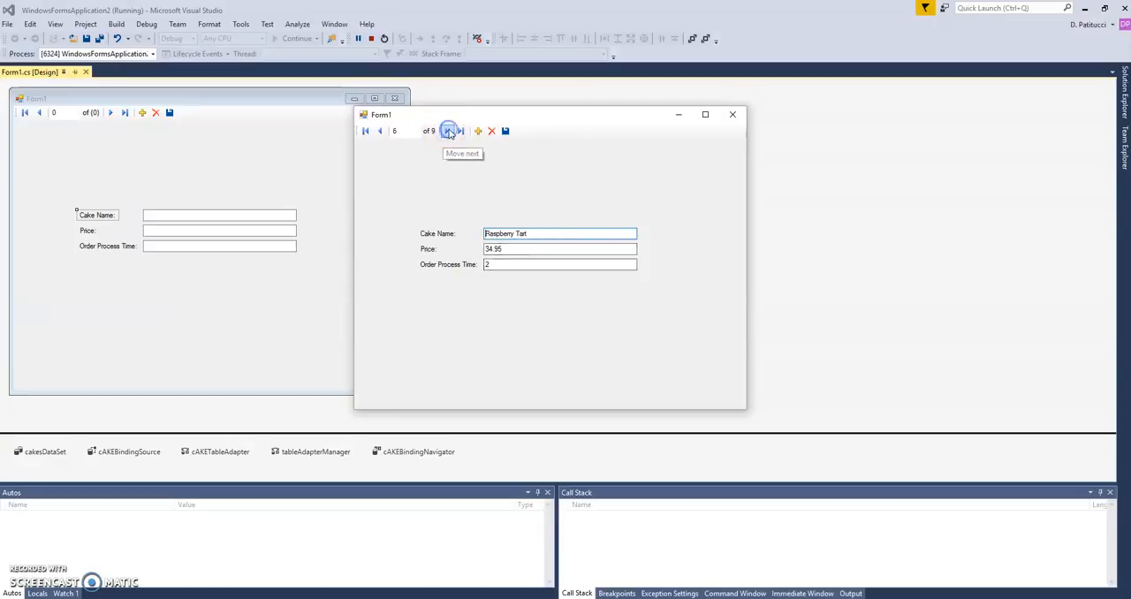
click(380, 131)
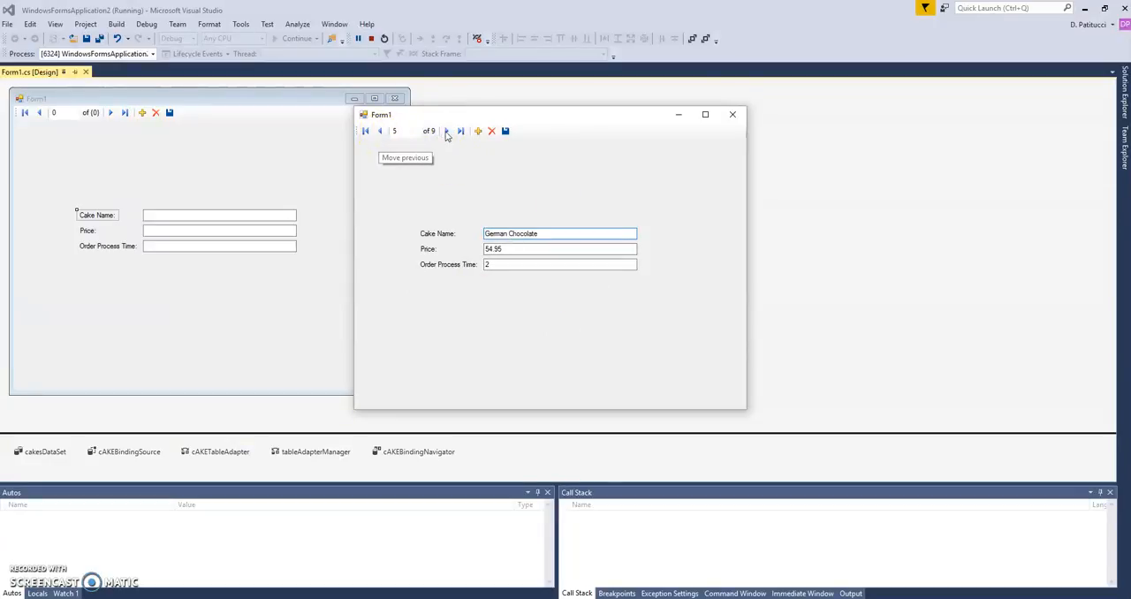
click(459, 131)
click(380, 131)
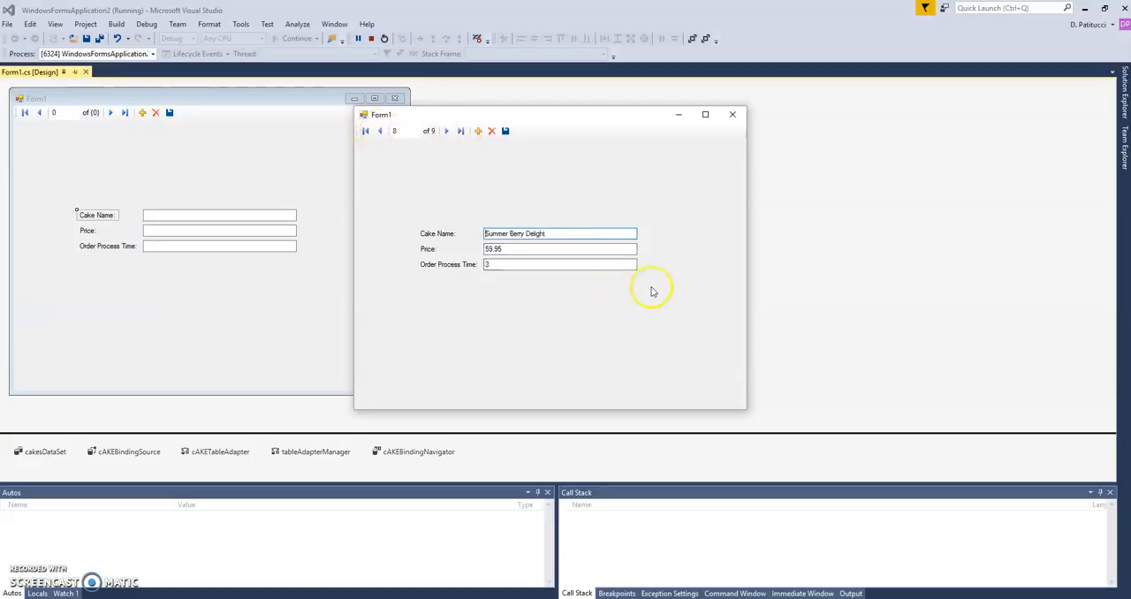